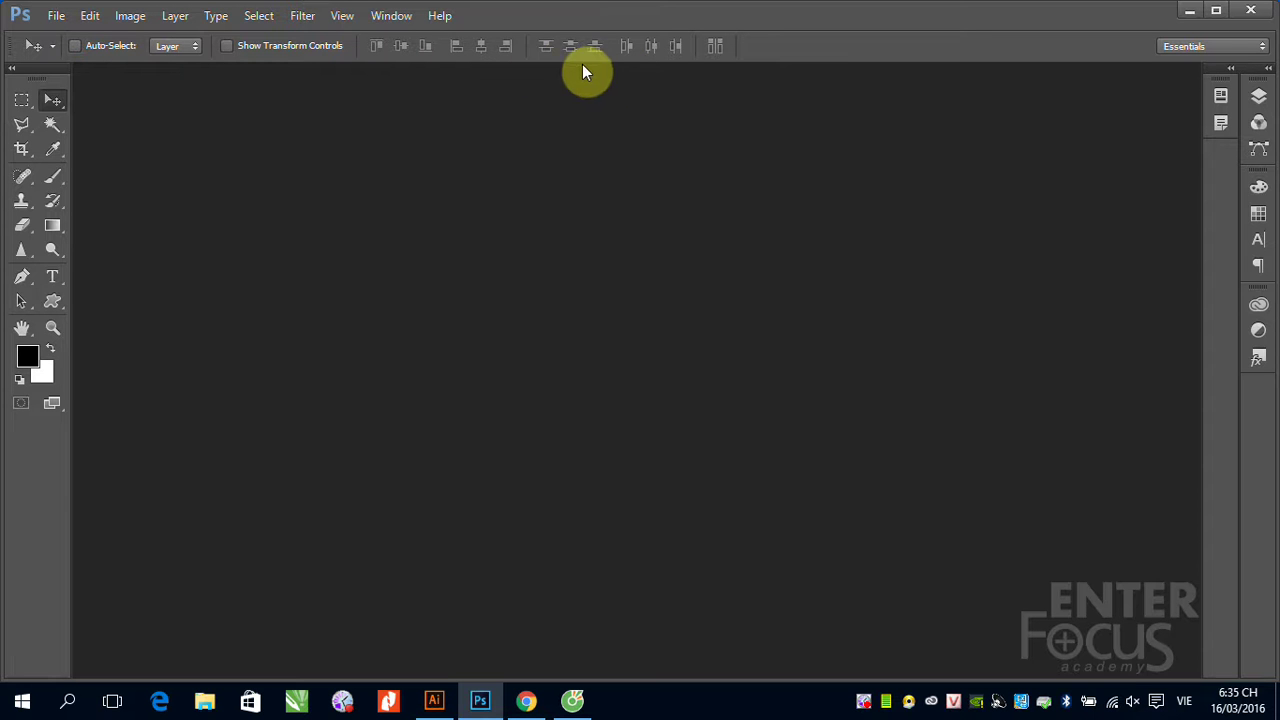
- Activate the Eyedropper tool and reset the colours to default black foreground and white background
click(53, 126)
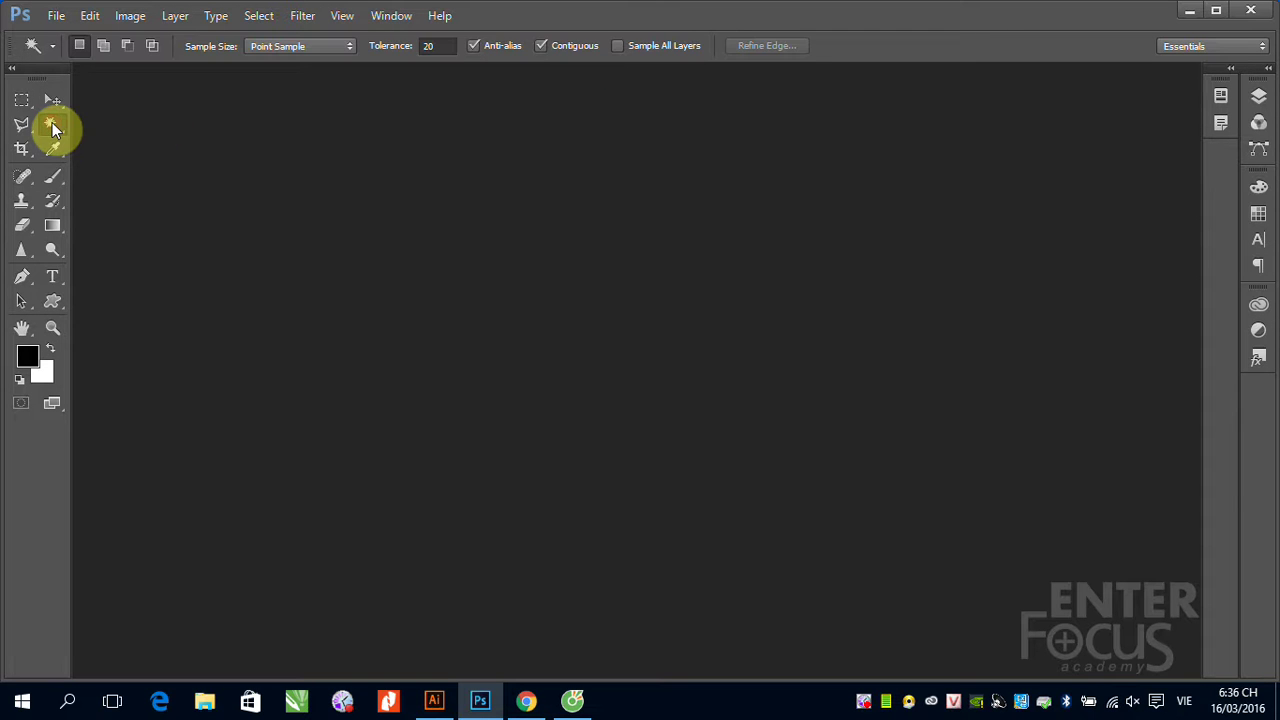
click(53, 150)
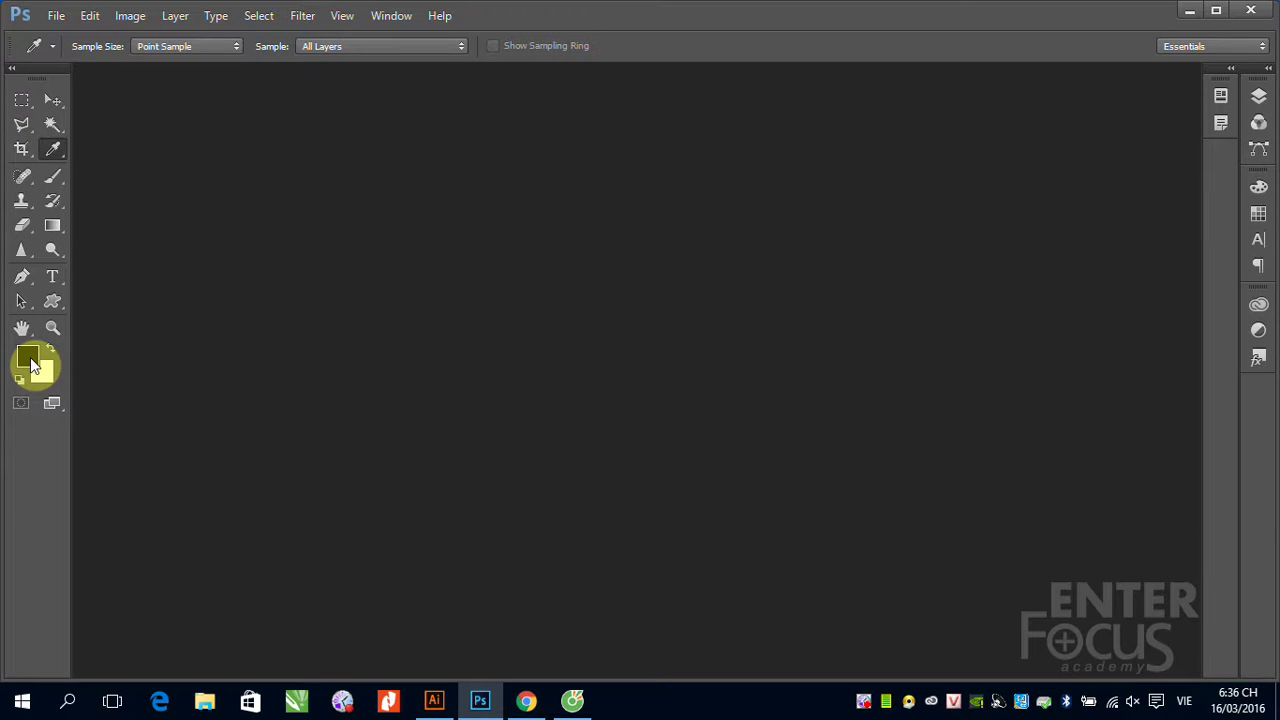
key(d)
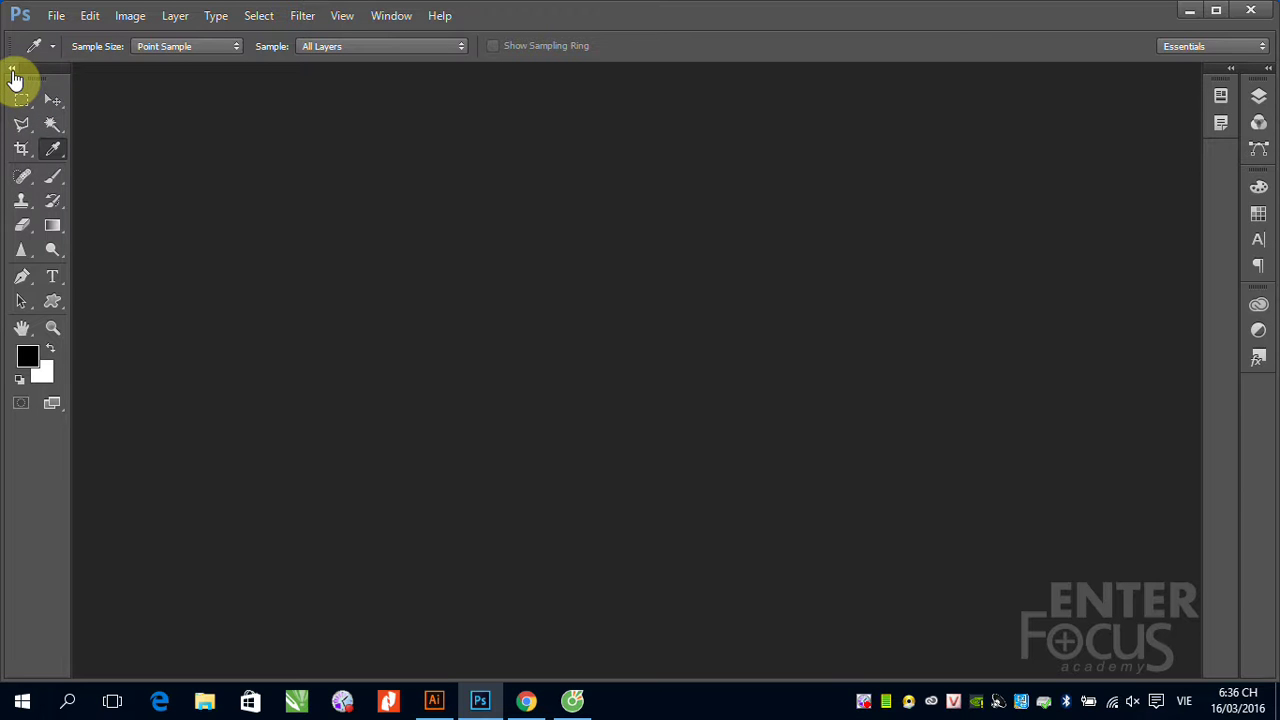
click(13, 70)
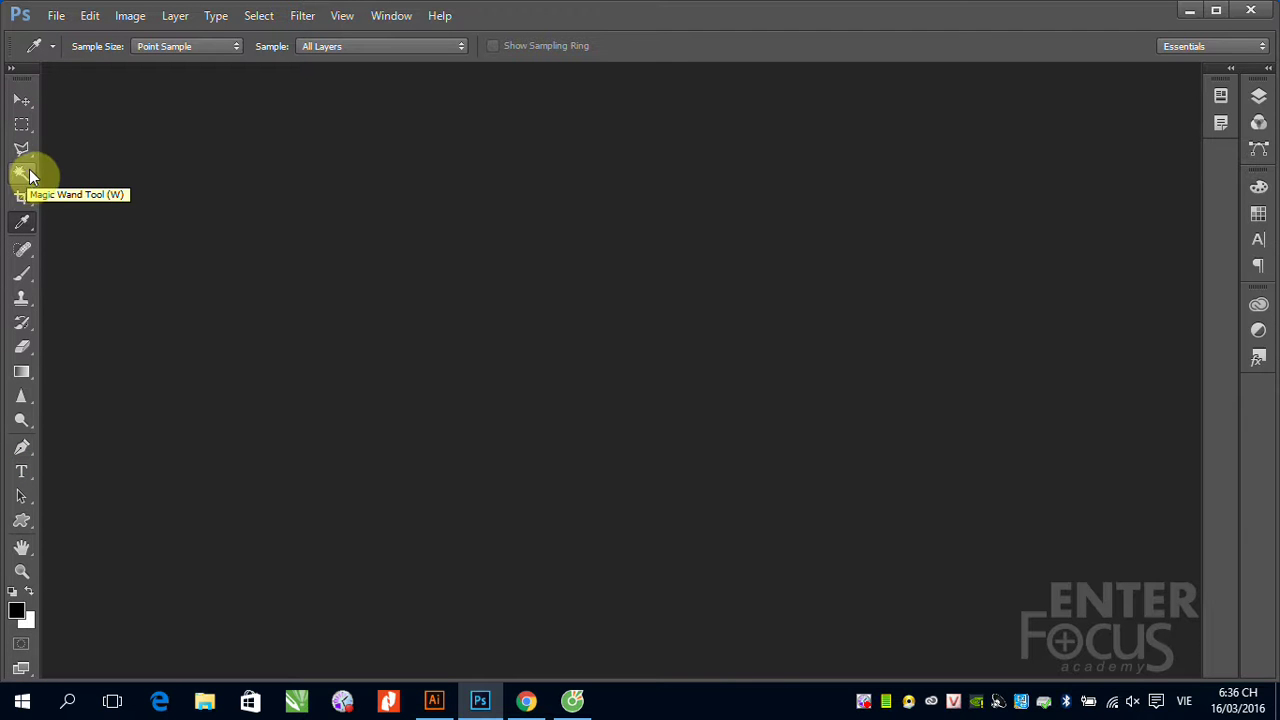
click(15, 72)
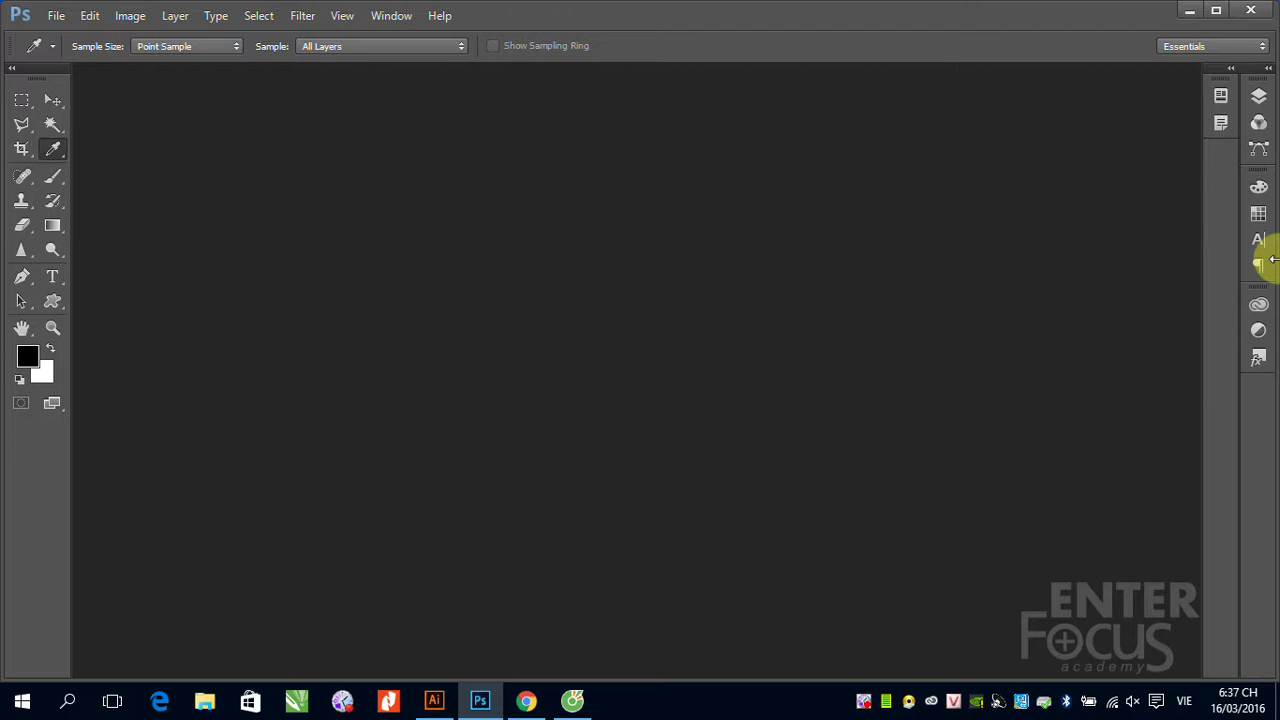
- Expand the dock to show Character settings (Calibri Regular, 60 pt) and minimize the Layers/Channels/Paths group to tabs
click(1268, 70)
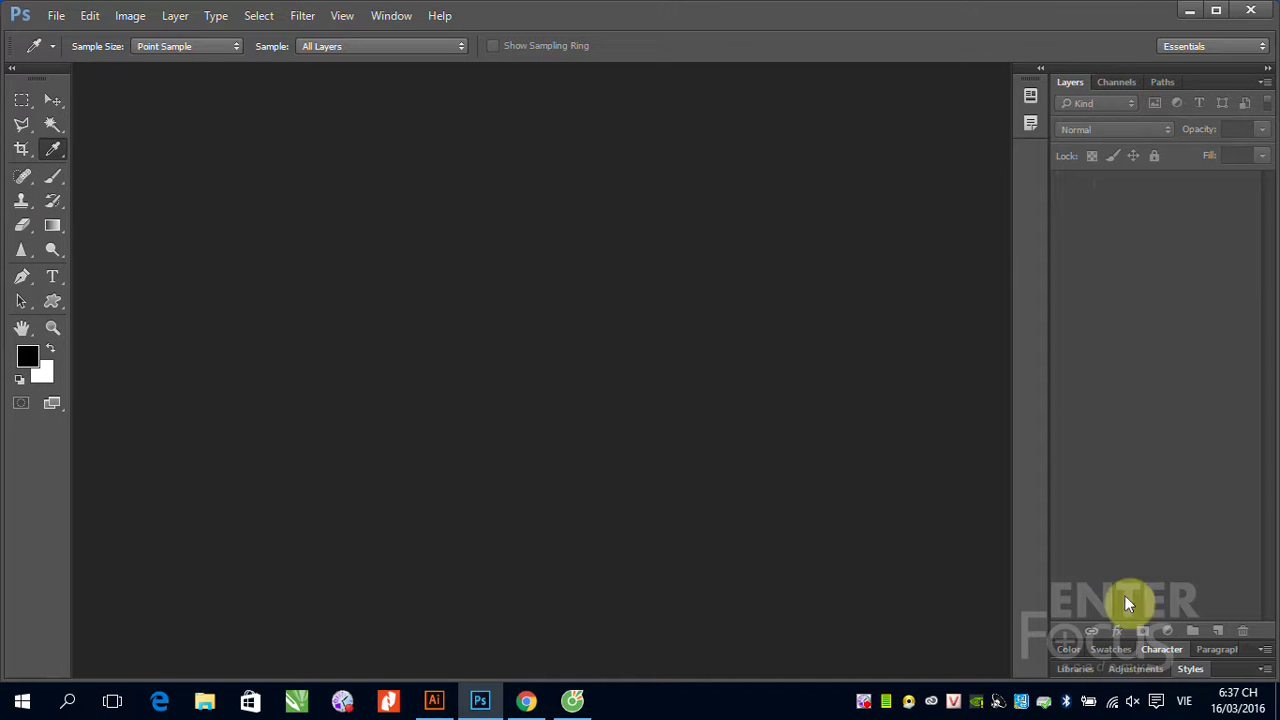
click(1153, 651)
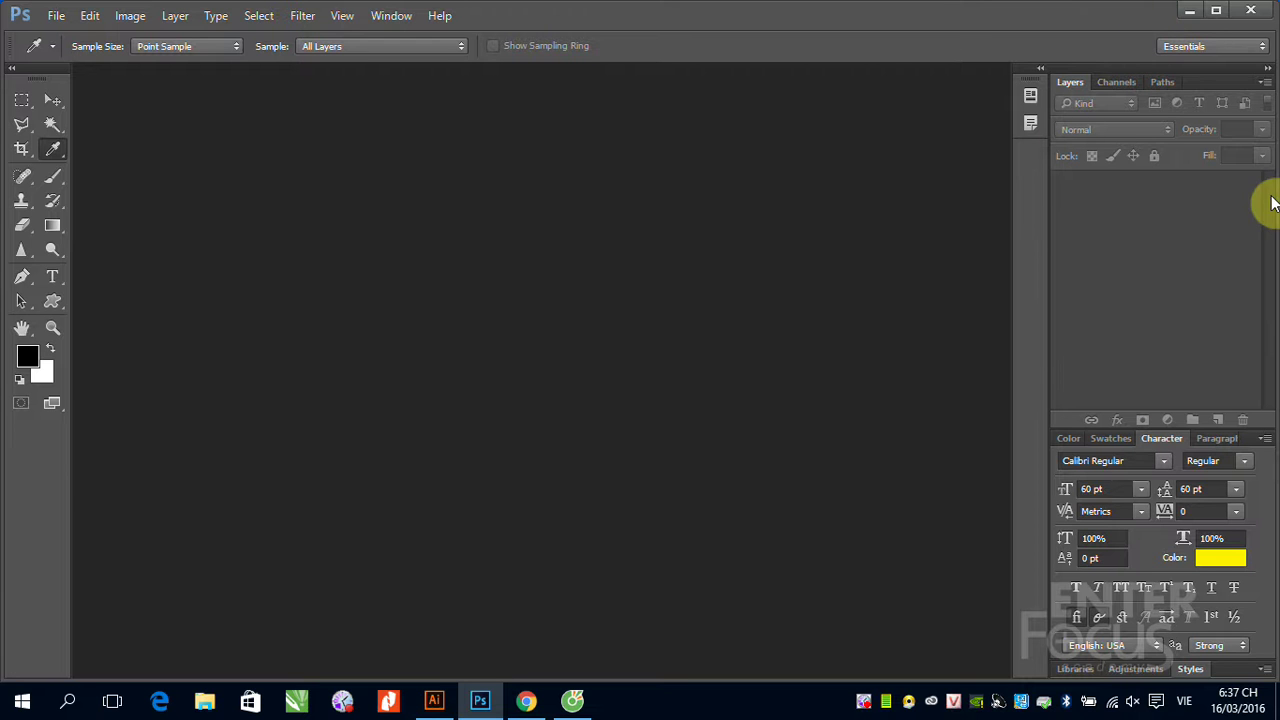
click(1116, 84)
click(1163, 84)
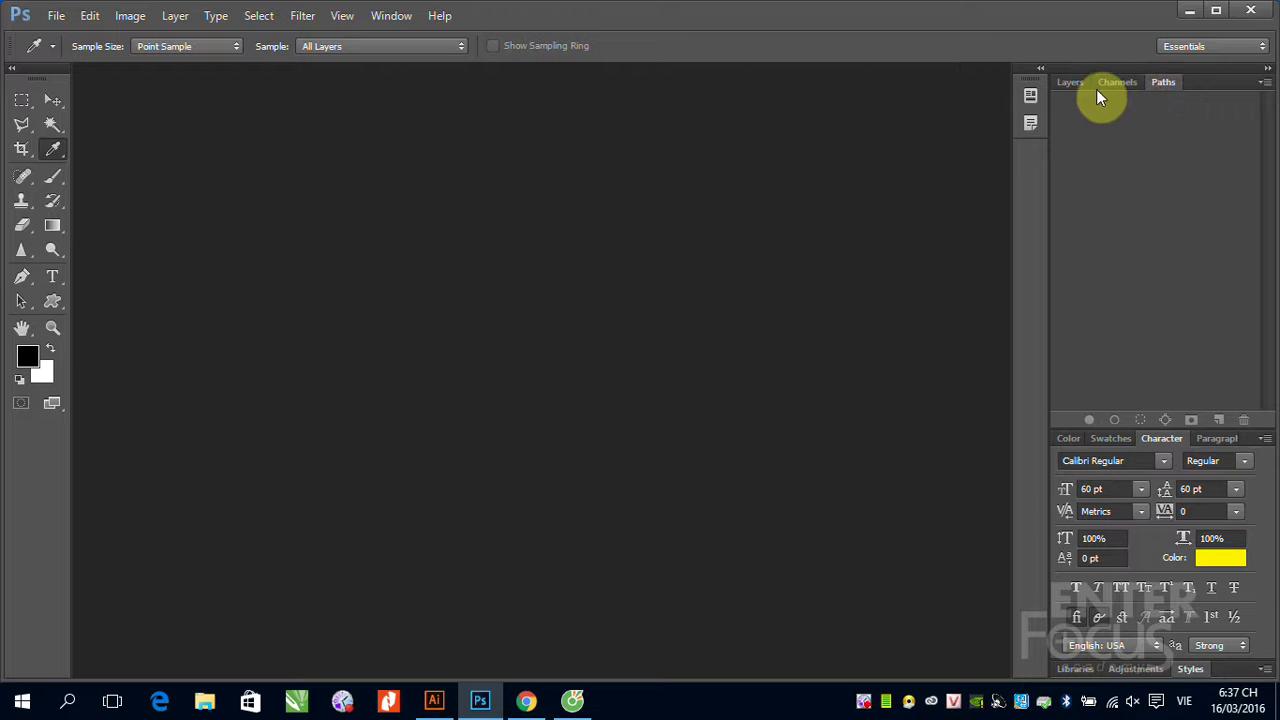
click(1117, 82)
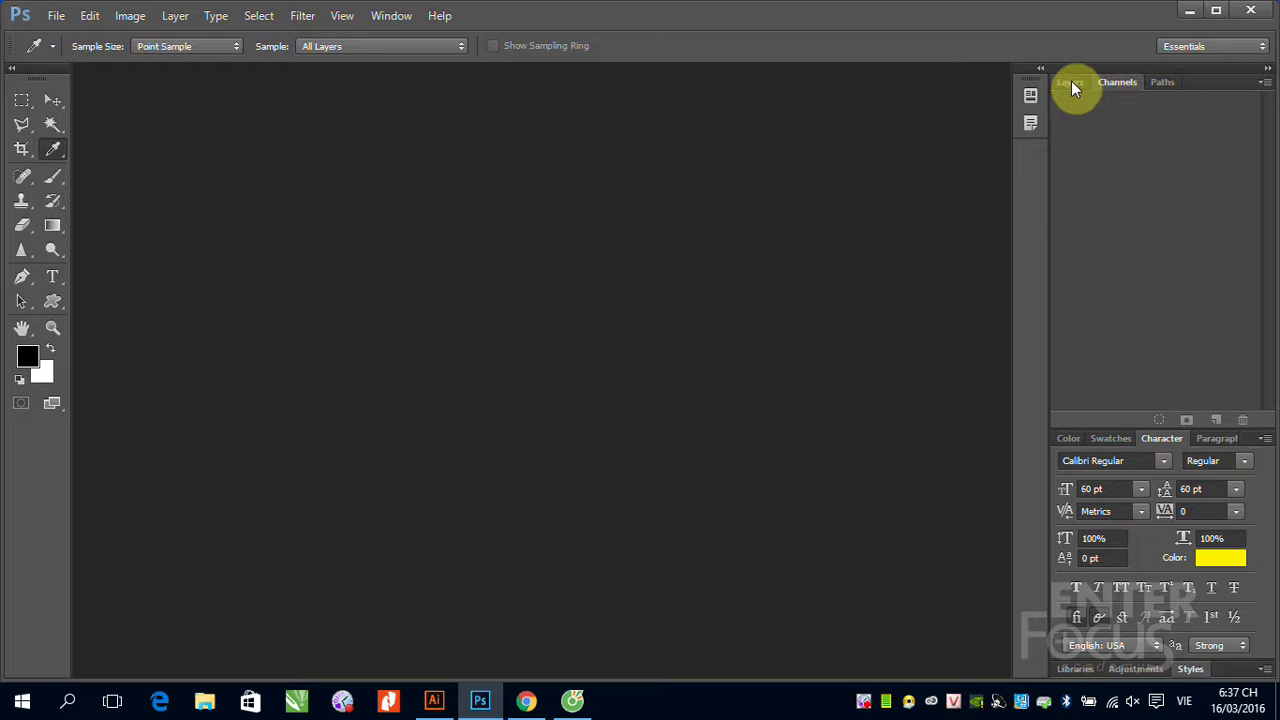
click(1071, 82)
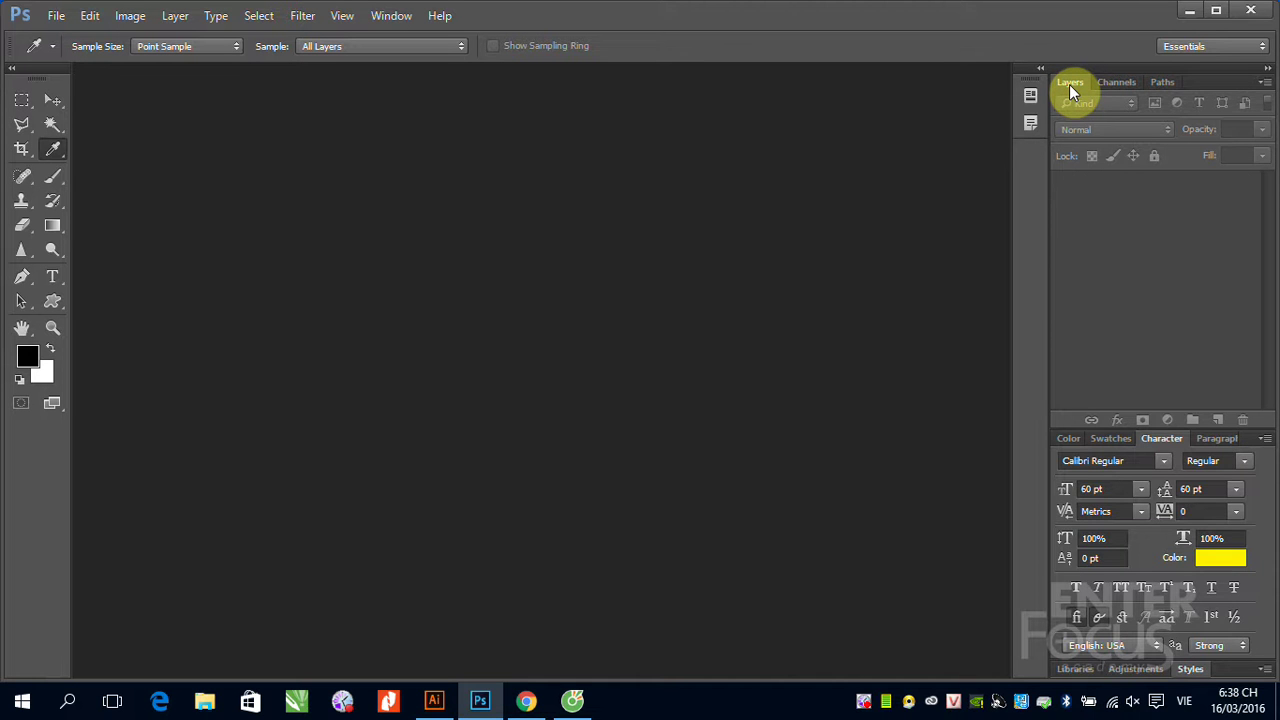
double_click(1069, 82)
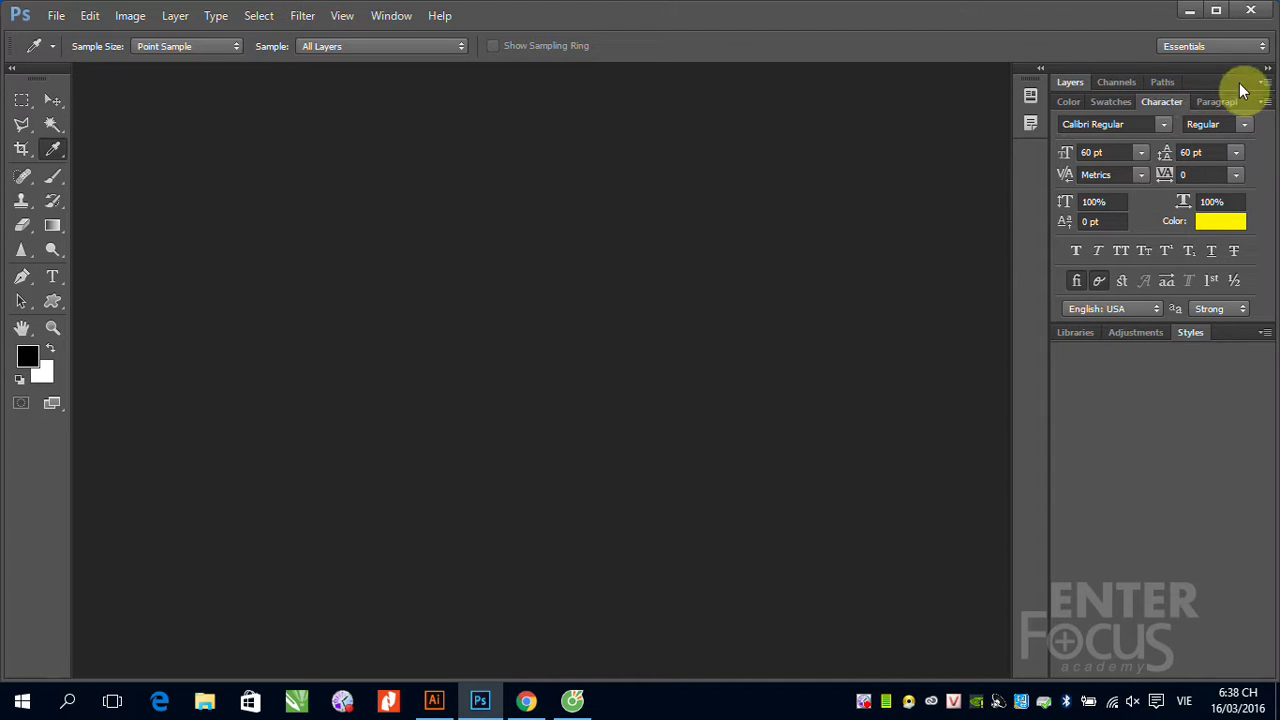
- Collapse the right dock to icons and close the floating two-icon panel group
click(1266, 68)
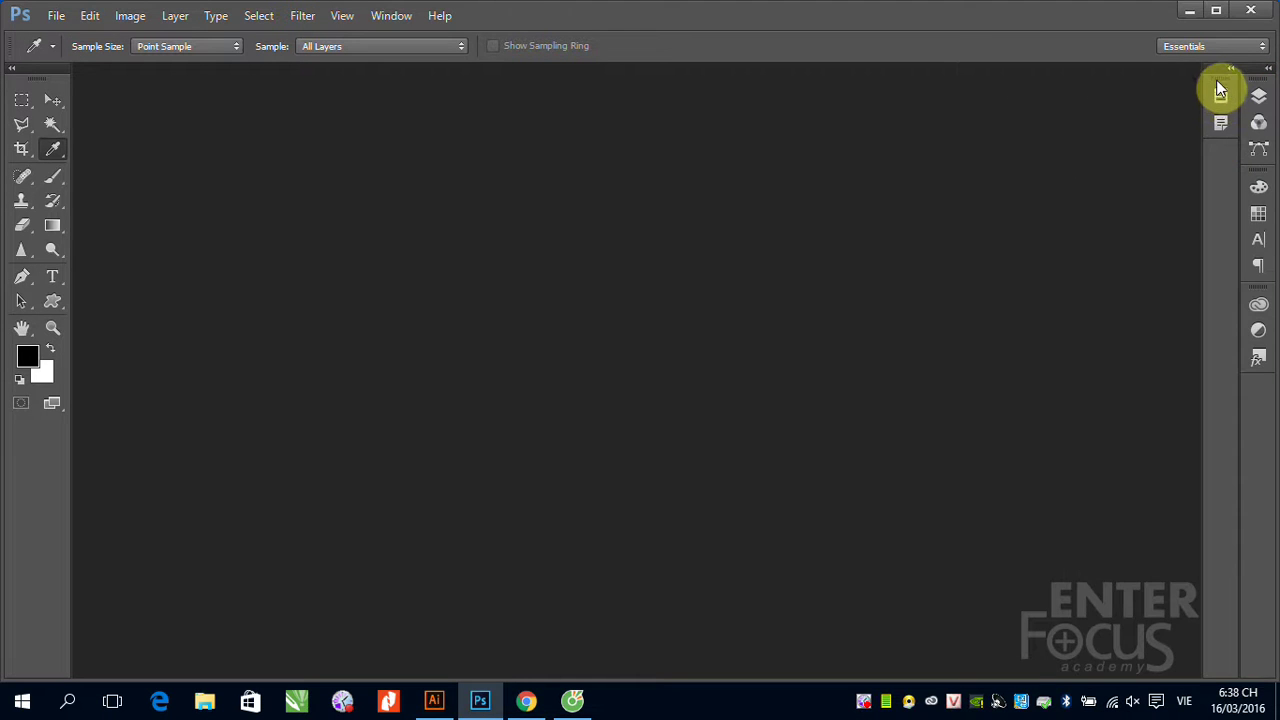
drag(1220, 90, 1027, 119)
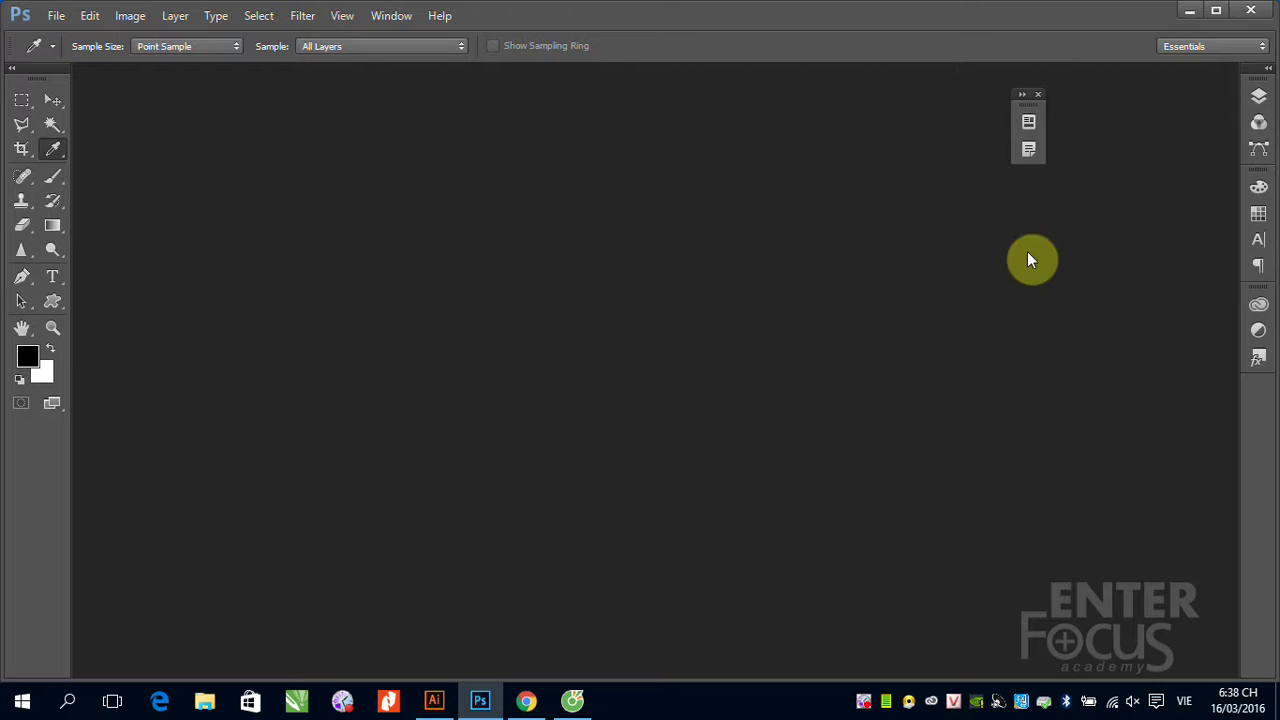
click(1039, 95)
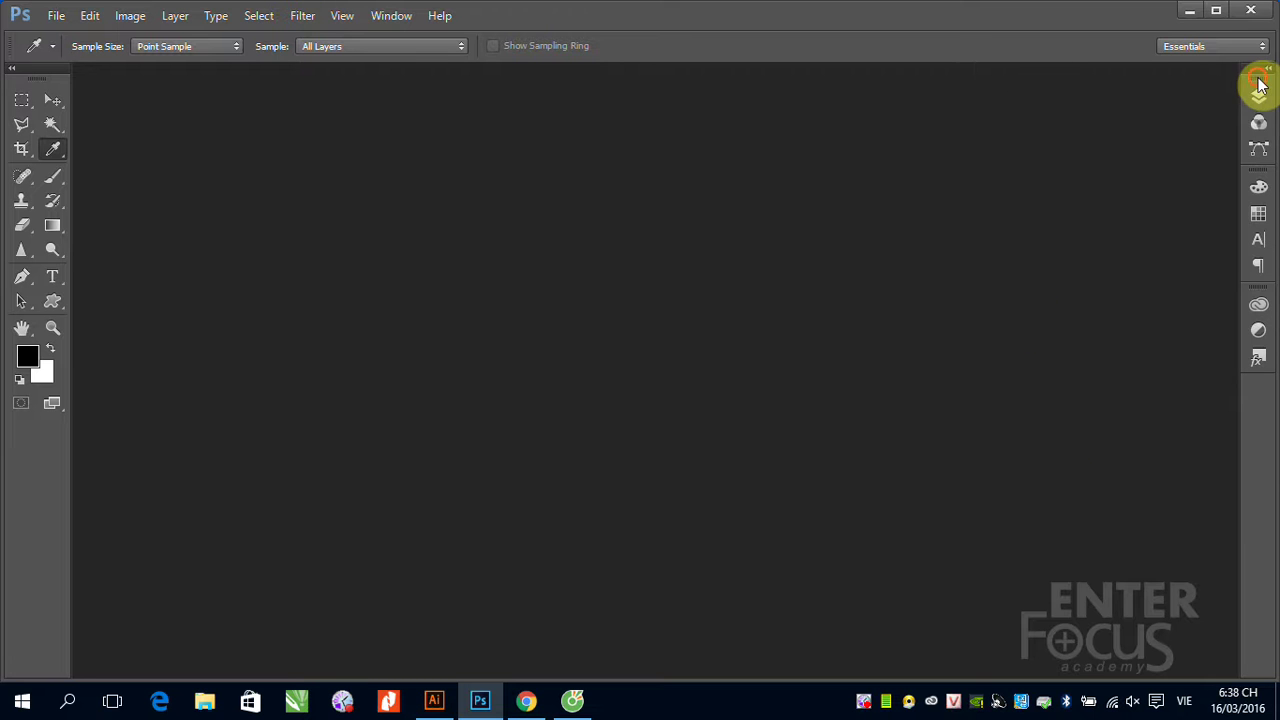
- Float the Layers, Channels and Paths group, then merge it back into the main icon strip
drag(1260, 86, 790, 120)
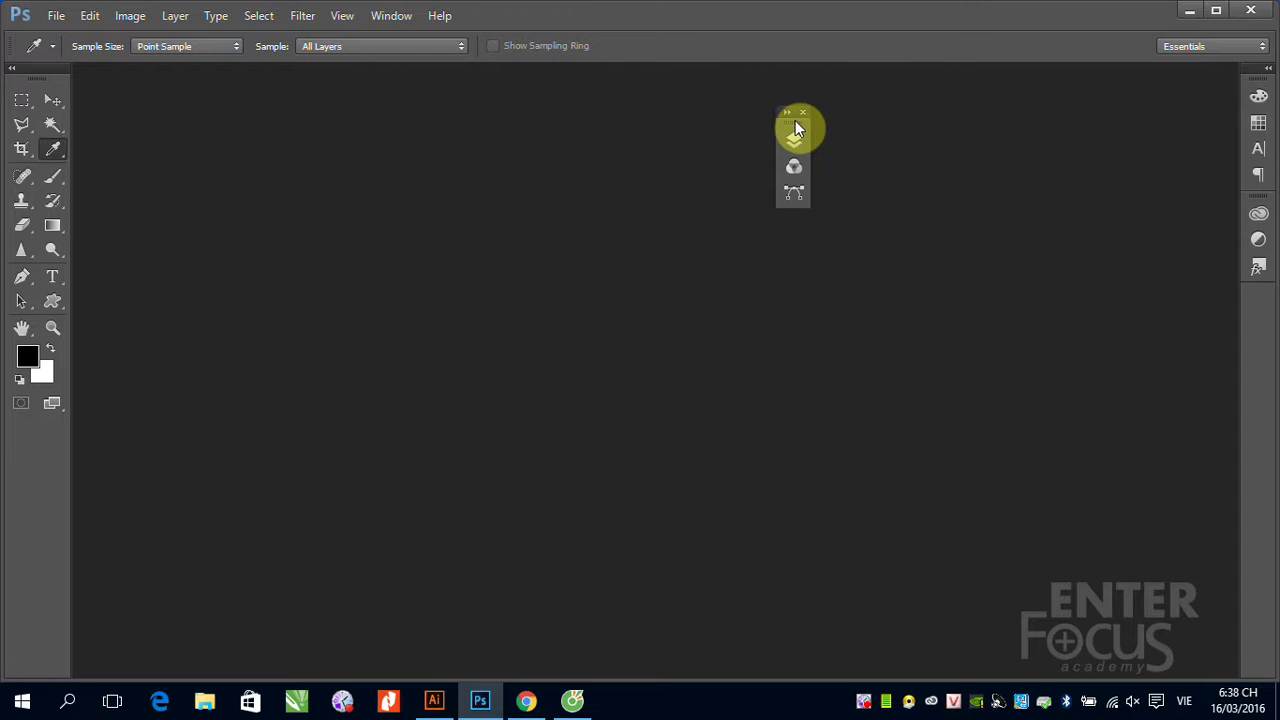
drag(797, 127, 1228, 107)
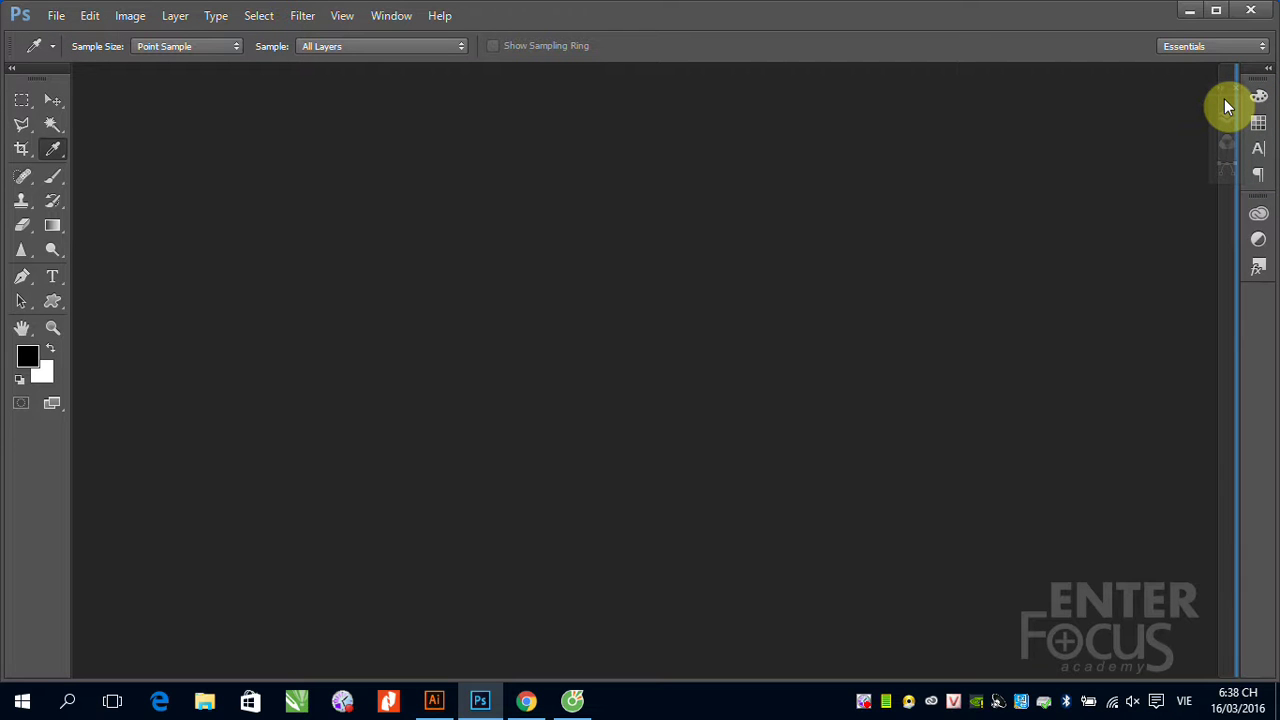
drag(1228, 107, 1224, 108)
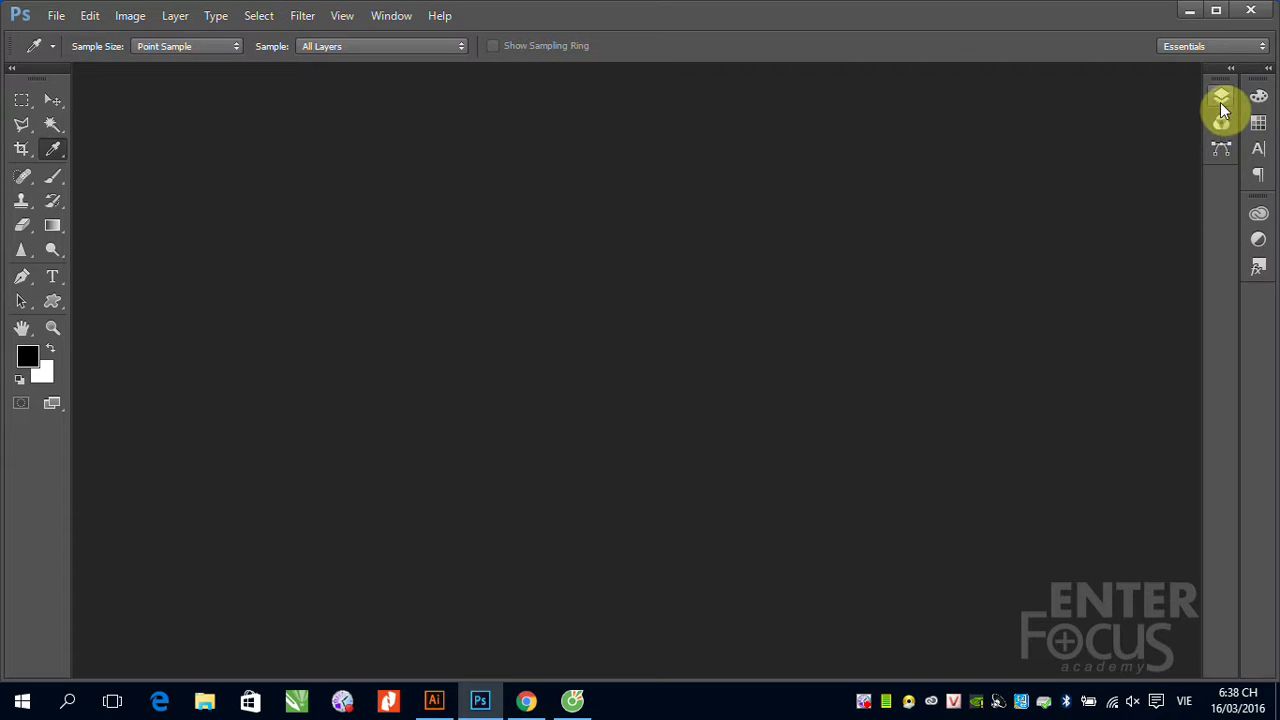
mouse_move(1221, 91)
mouse_down()
mouse_move(1107, 118)
mouse_move(1259, 96)
mouse_move(1257, 125)
mouse_up()
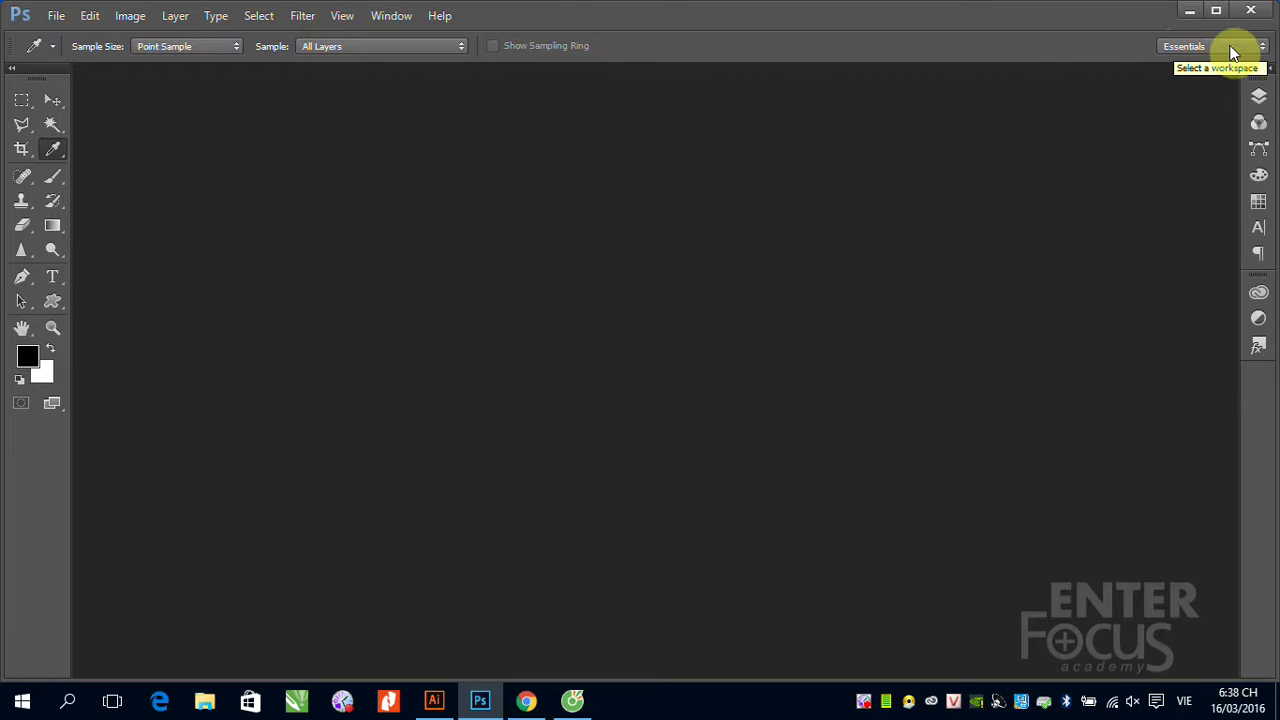
- Choose the Typography workspace, showing the Glyphs, Character, Character Styles and Layers panels
click(1262, 47)
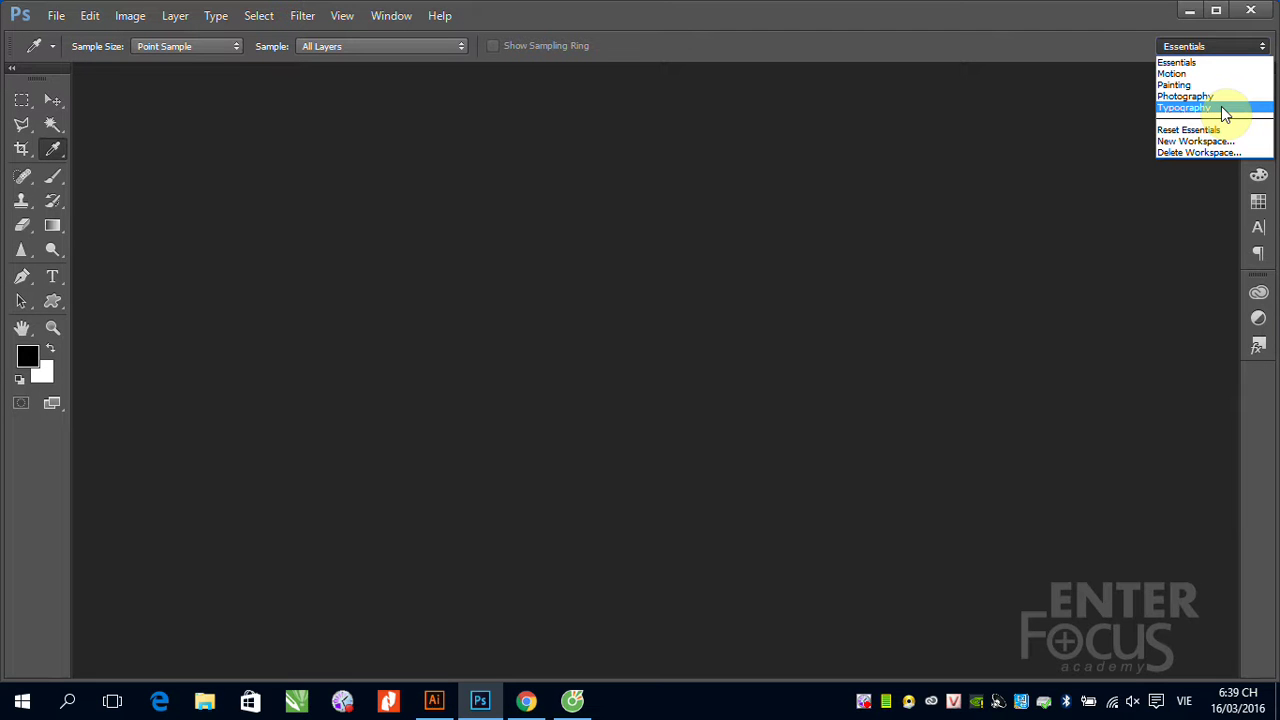
click(1221, 106)
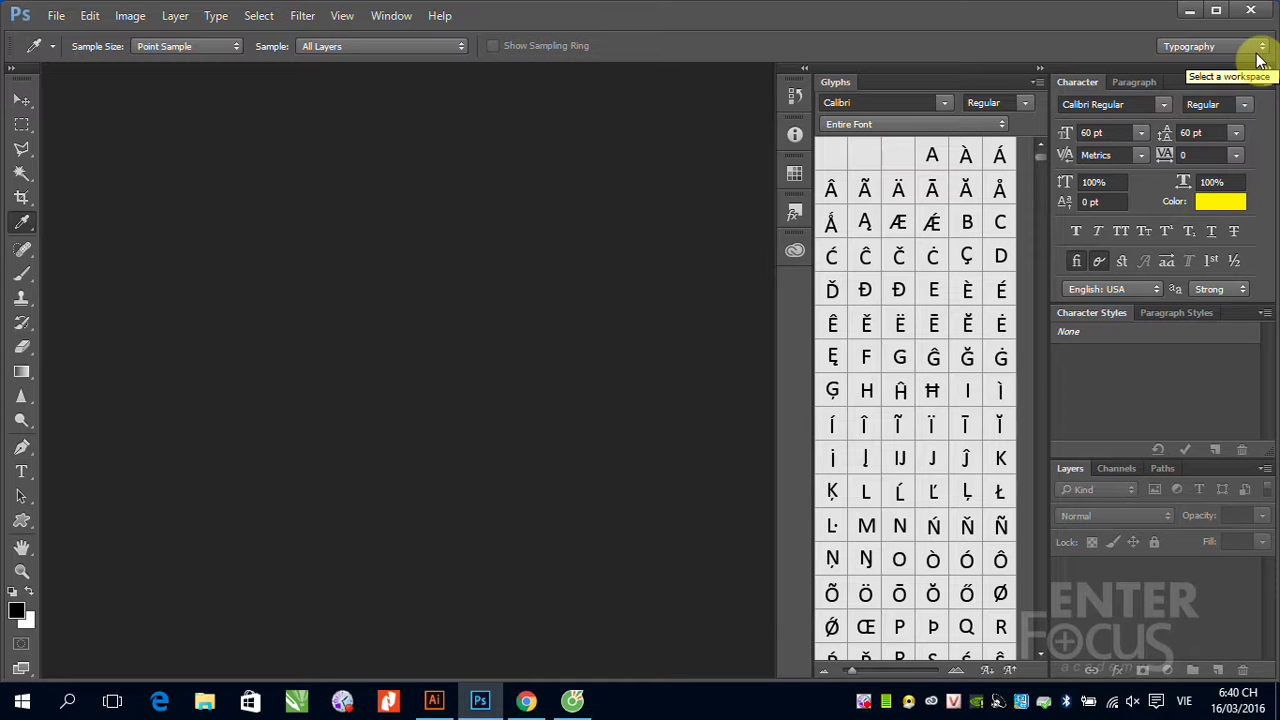
- Open the workspace list and dismiss it without changing workspace
click(1259, 58)
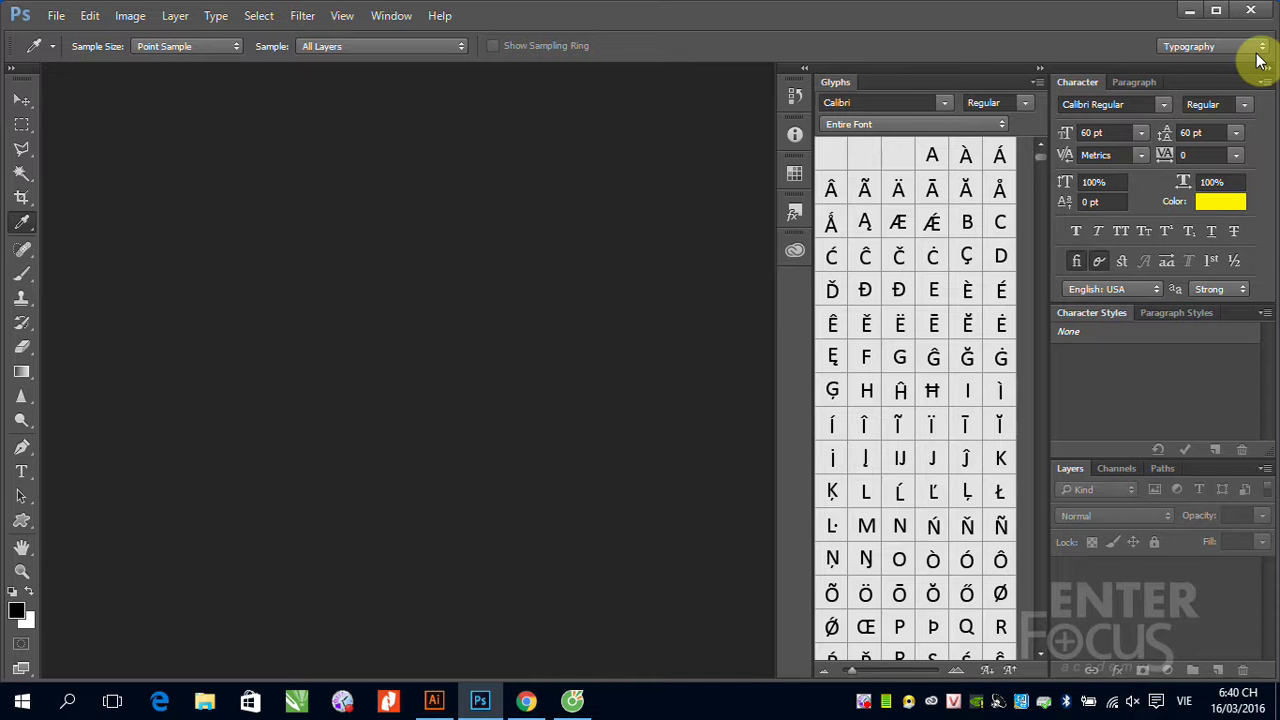
click(1262, 52)
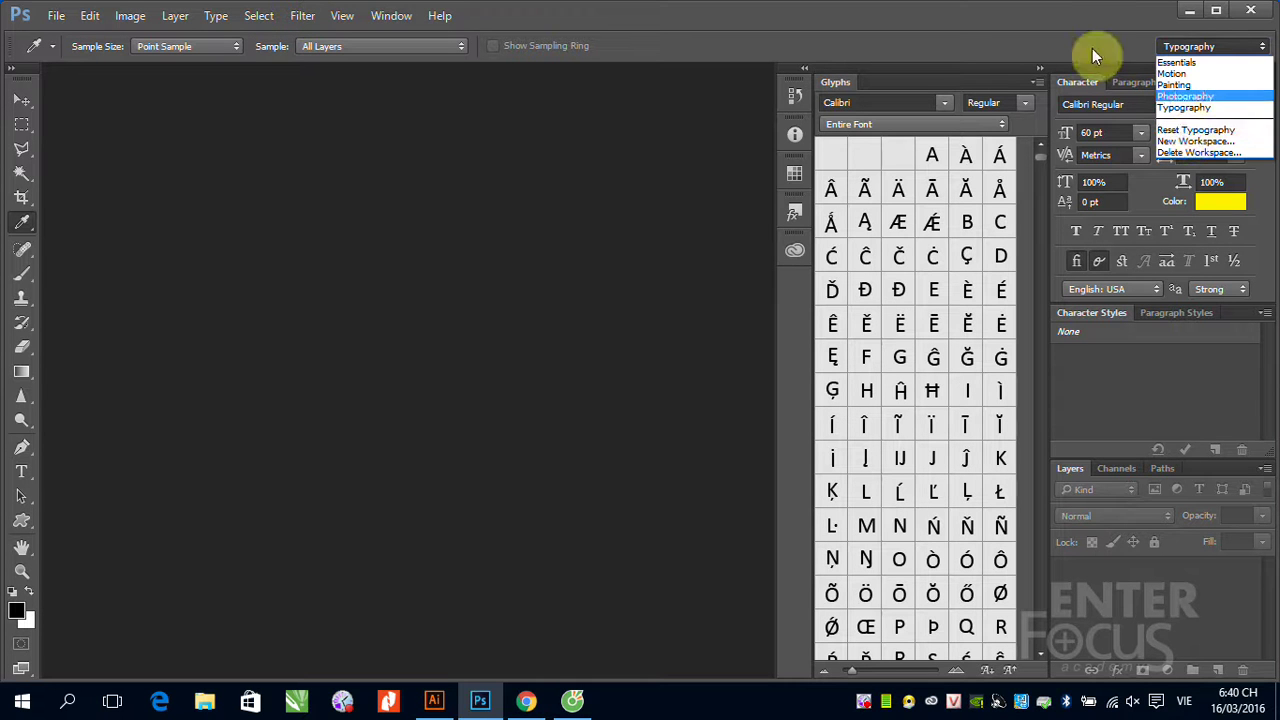
click(1169, 52)
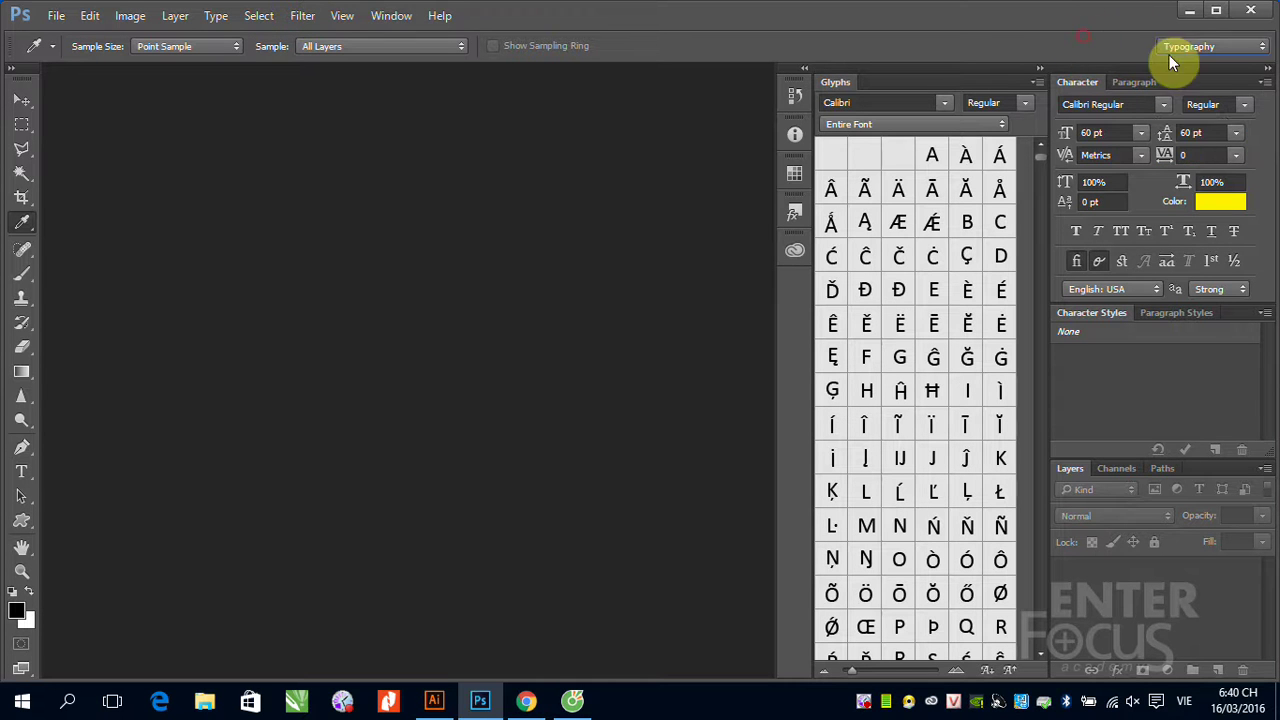
- Collapse the Character/Paragraph and Glyphs columns to icons and switch back to Essentials
click(1267, 68)
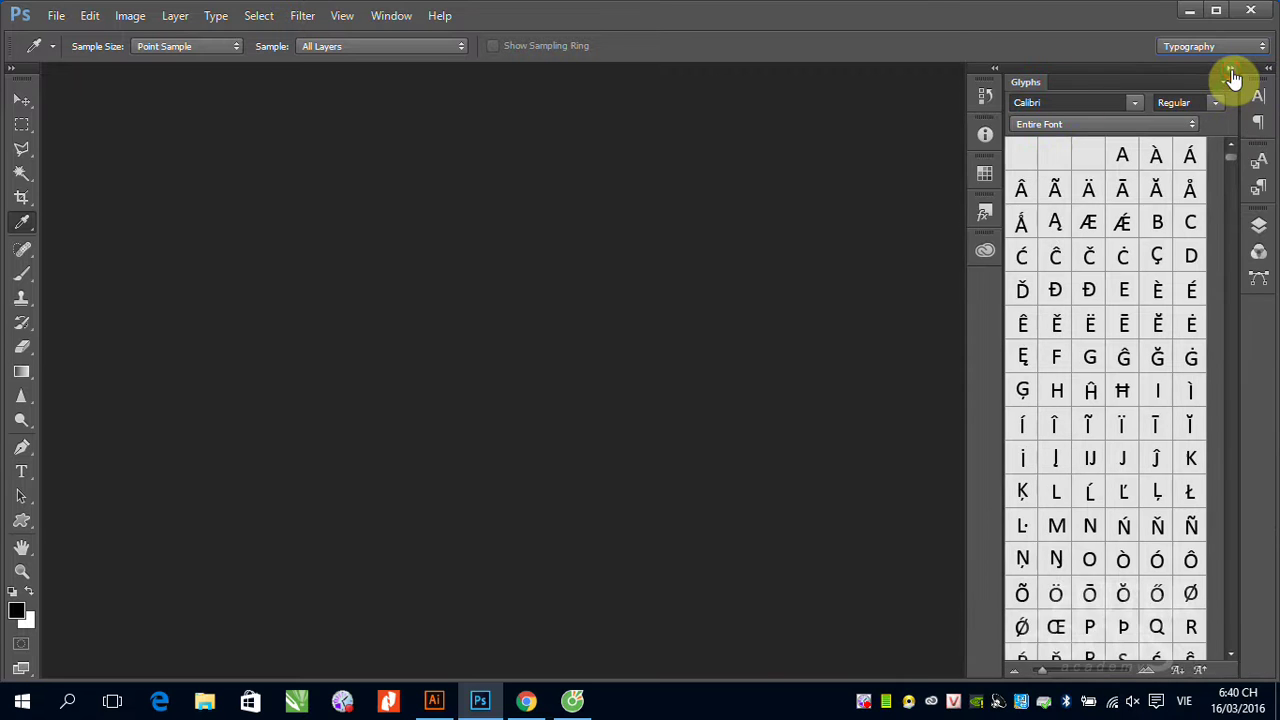
click(1231, 70)
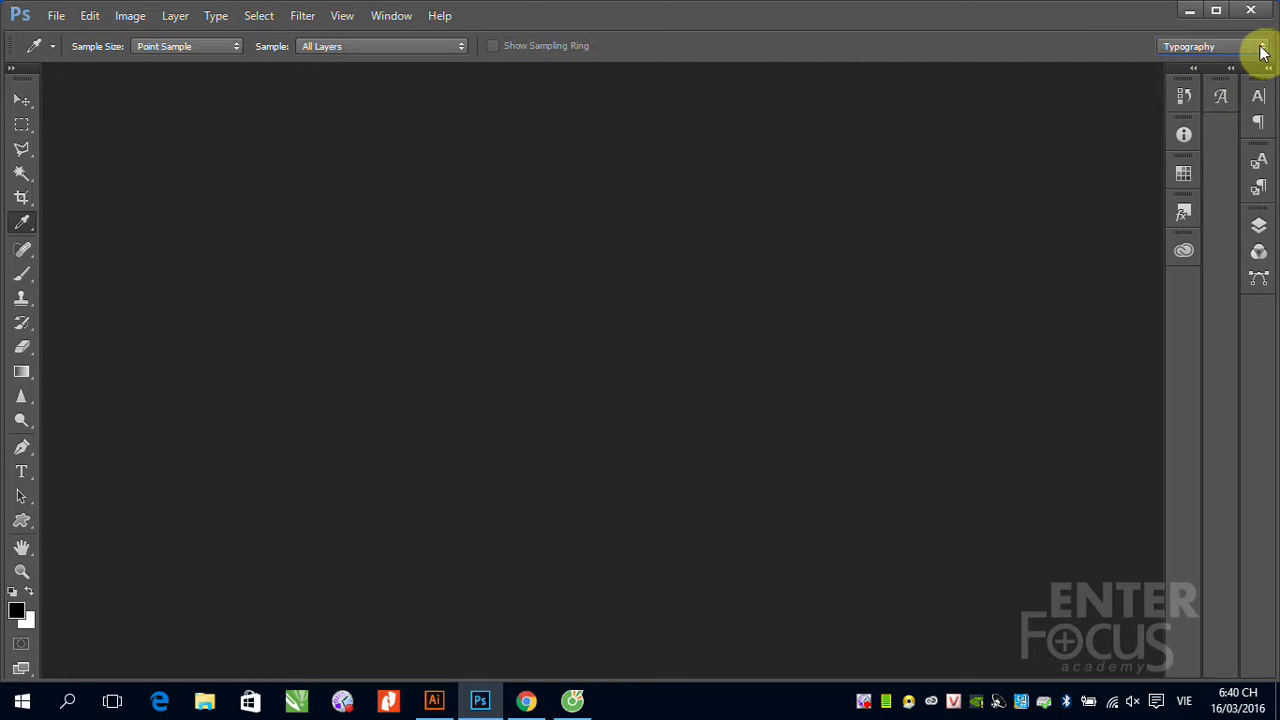
click(1263, 50)
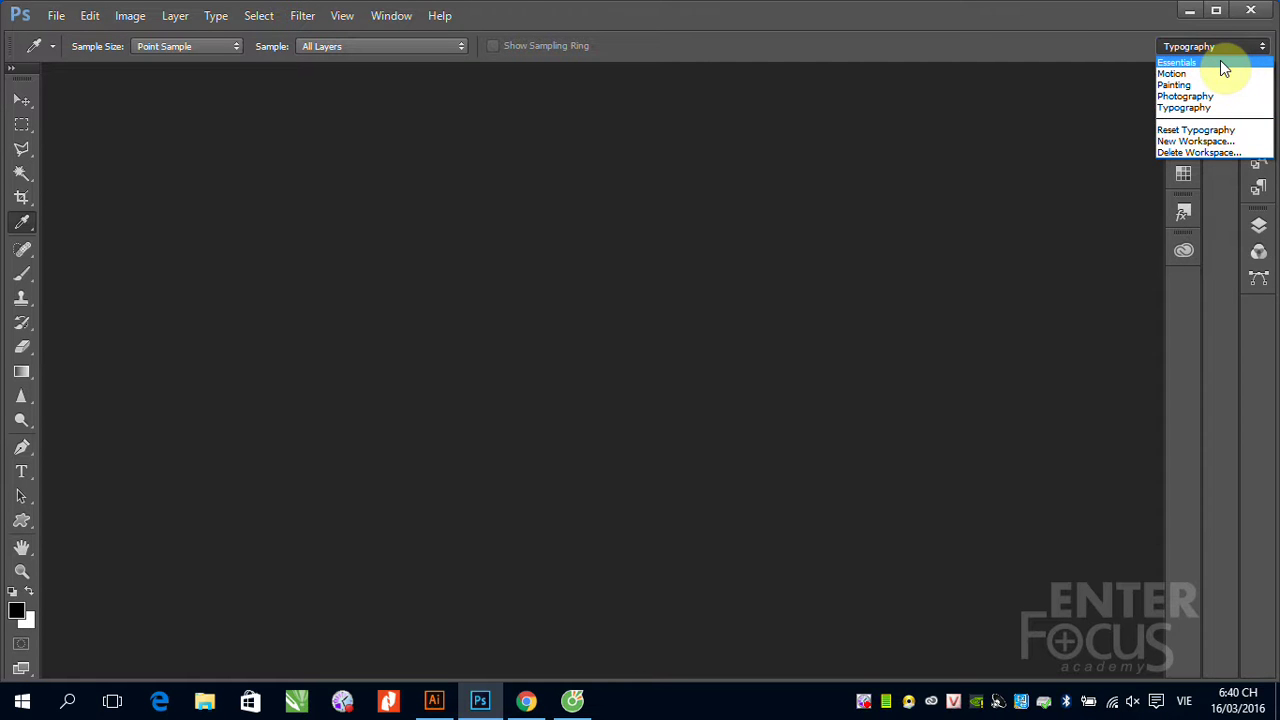
click(1221, 63)
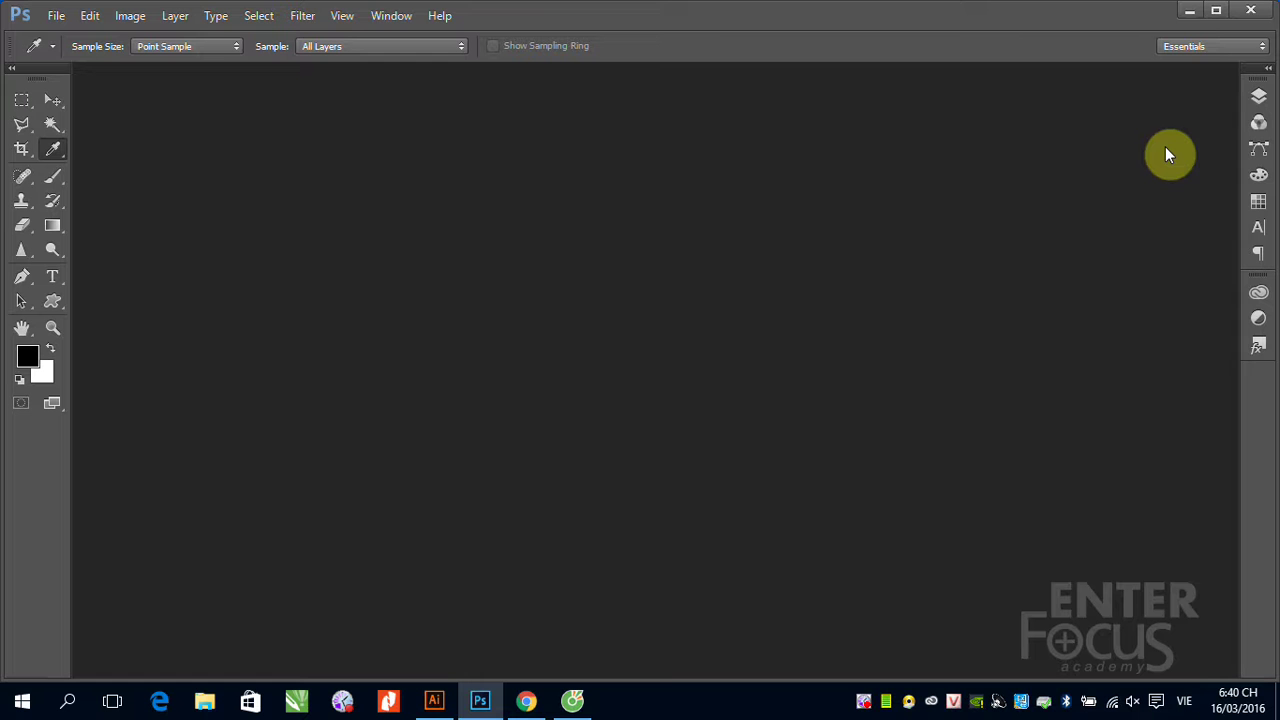